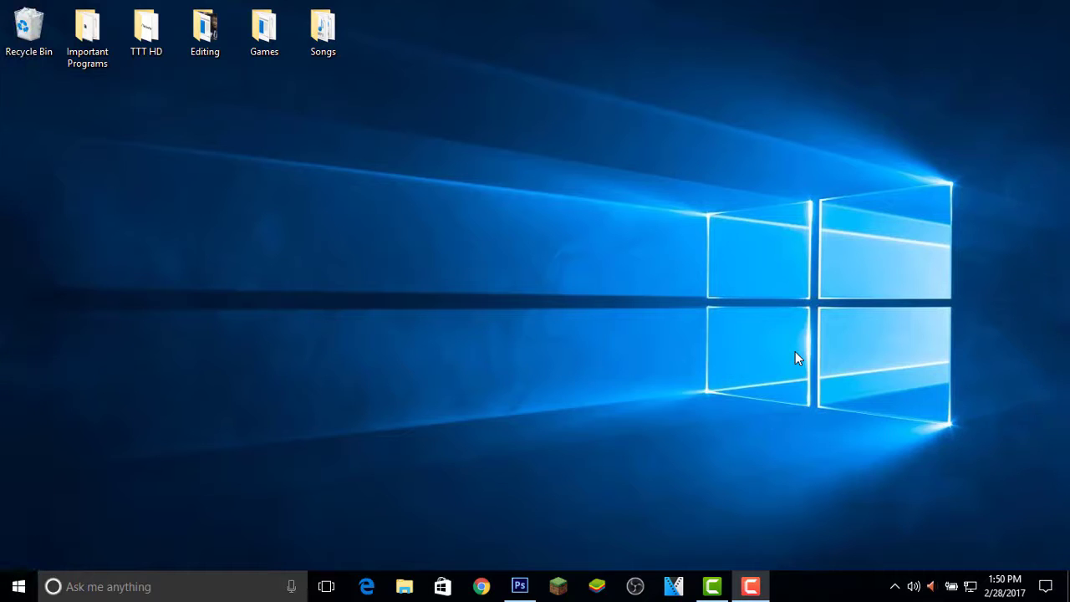
Step: Launch Photoshop from the Windows taskbar to get an untitled transparent canvas
click(520, 583)
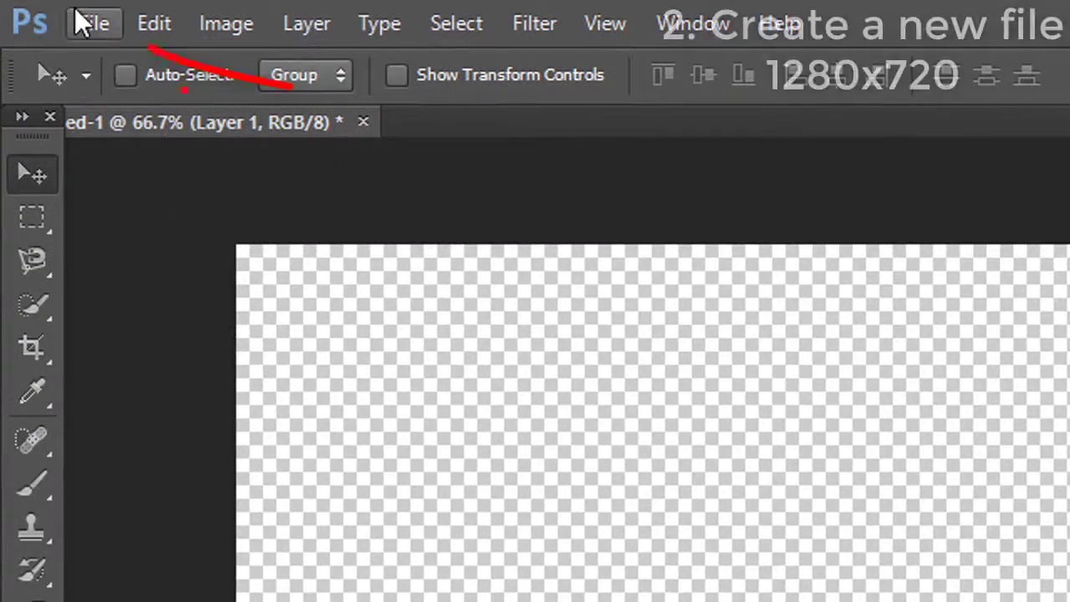
click(77, 17)
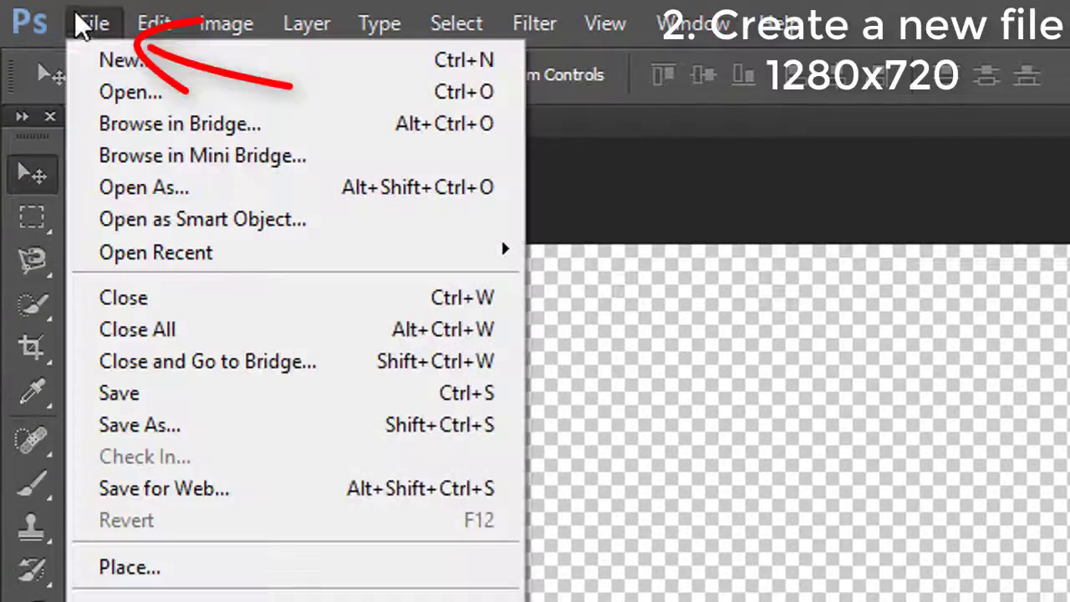
click(128, 65)
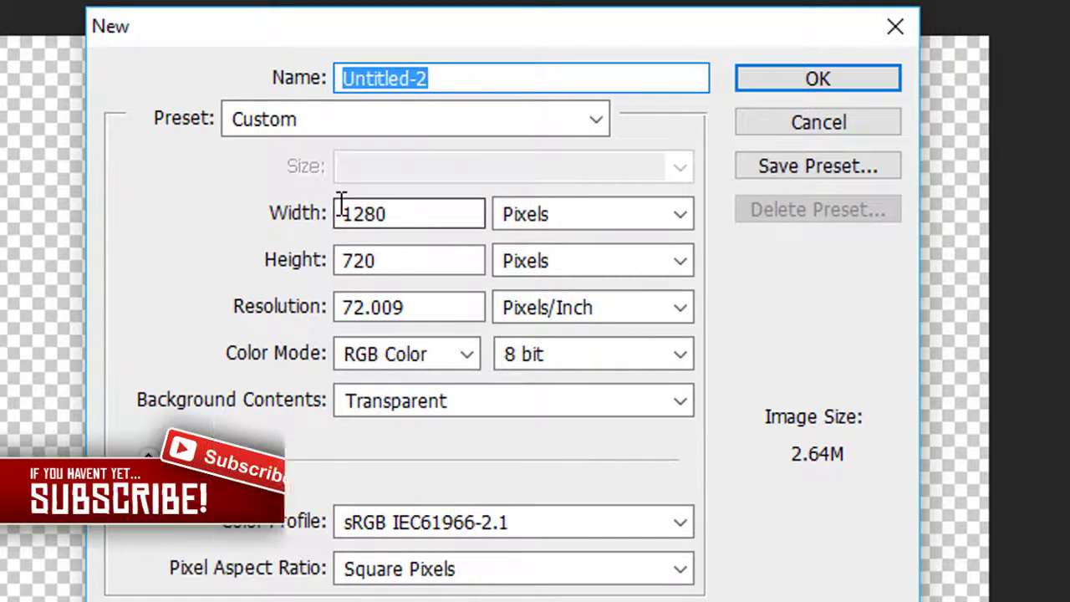
drag(342, 214, 426, 222)
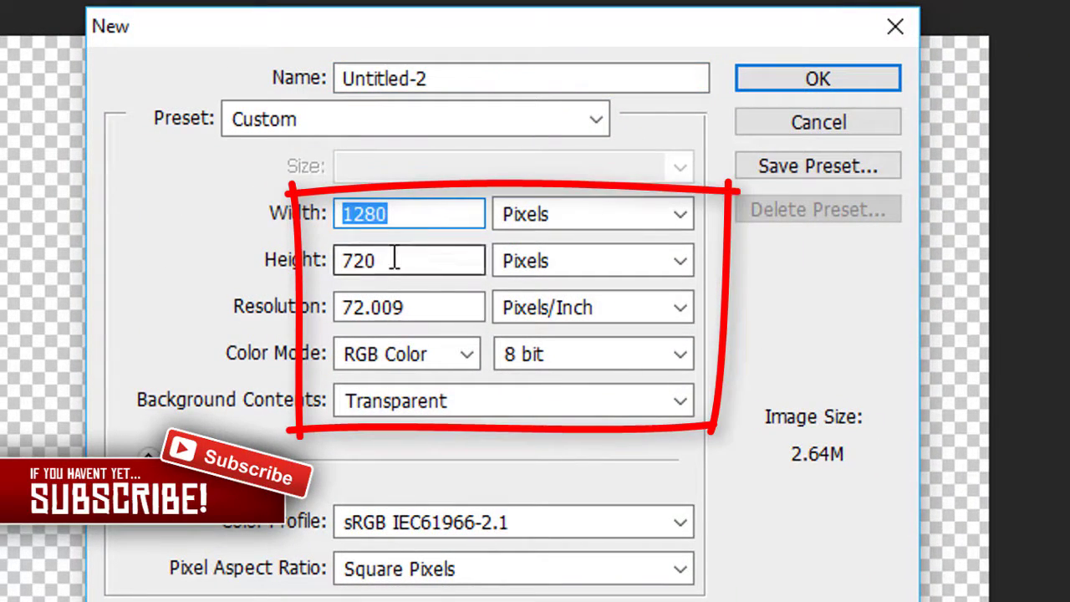
drag(394, 260, 314, 276)
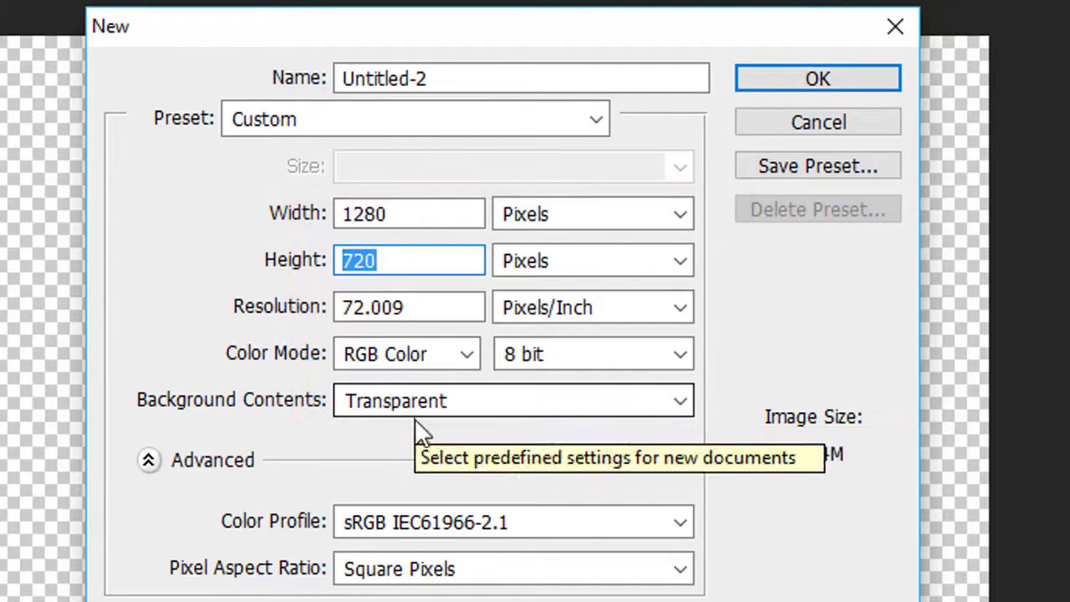
click(433, 398)
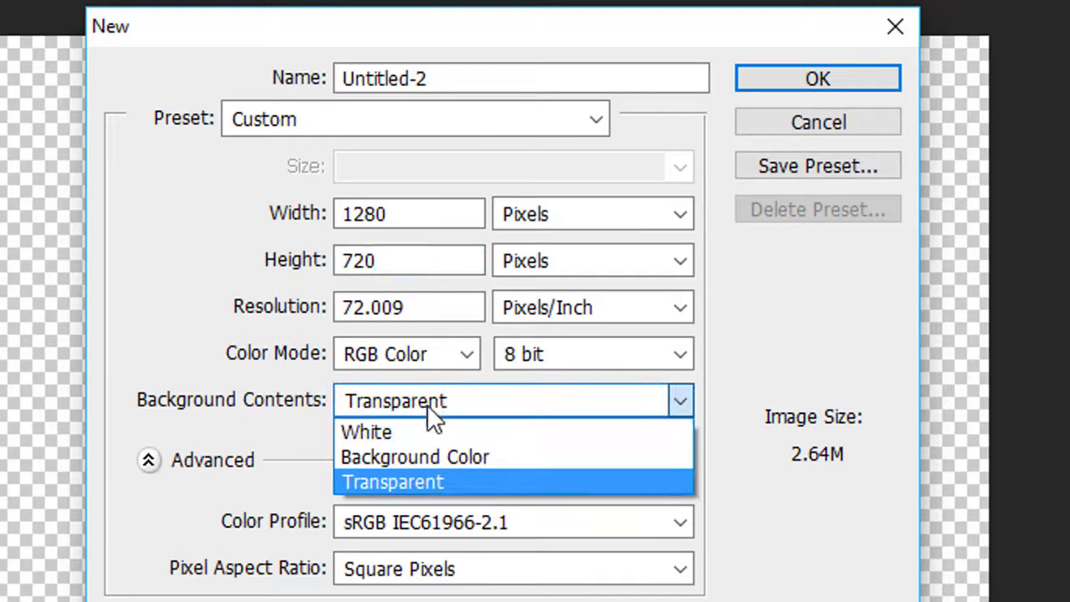
click(355, 403)
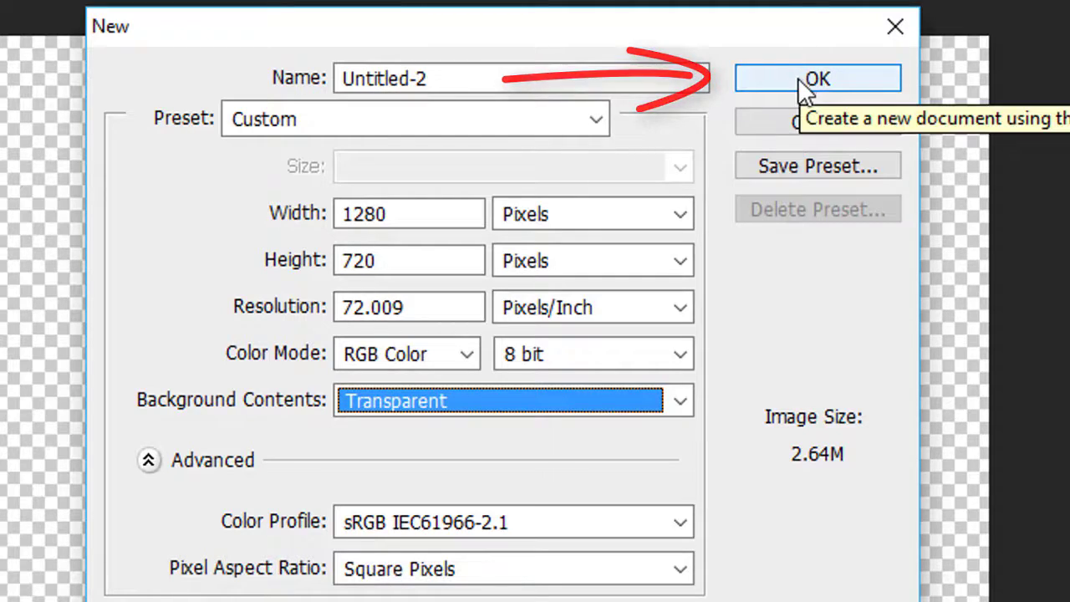
click(807, 120)
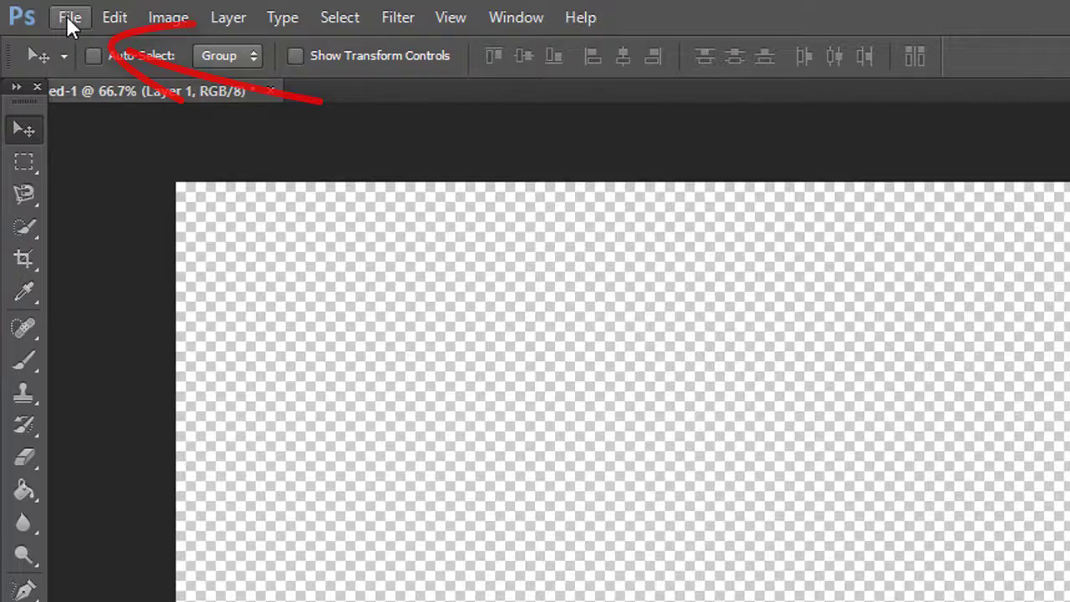
click(67, 17)
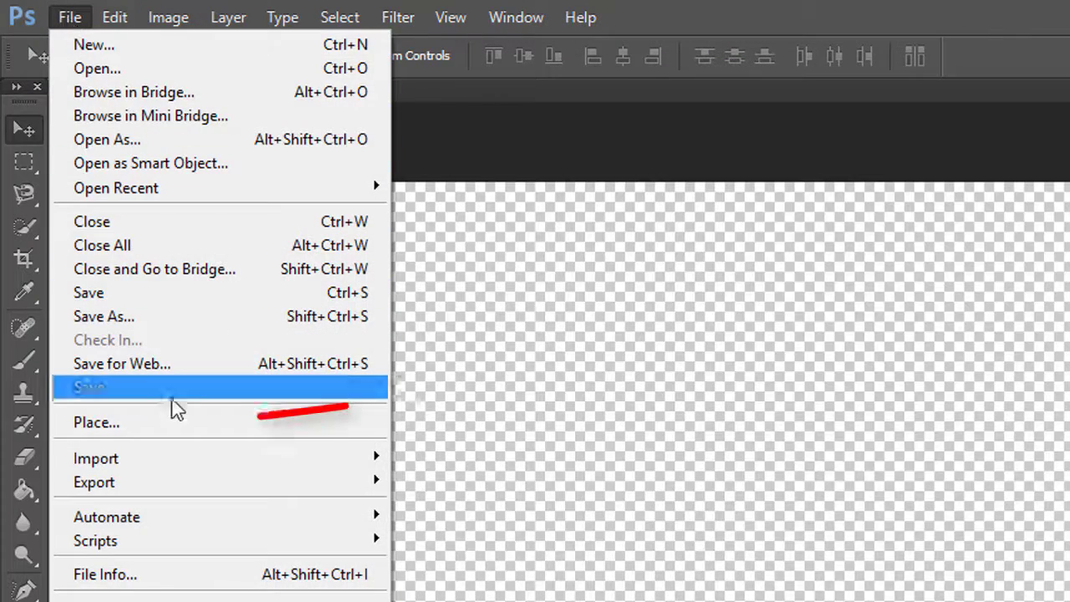
click(183, 428)
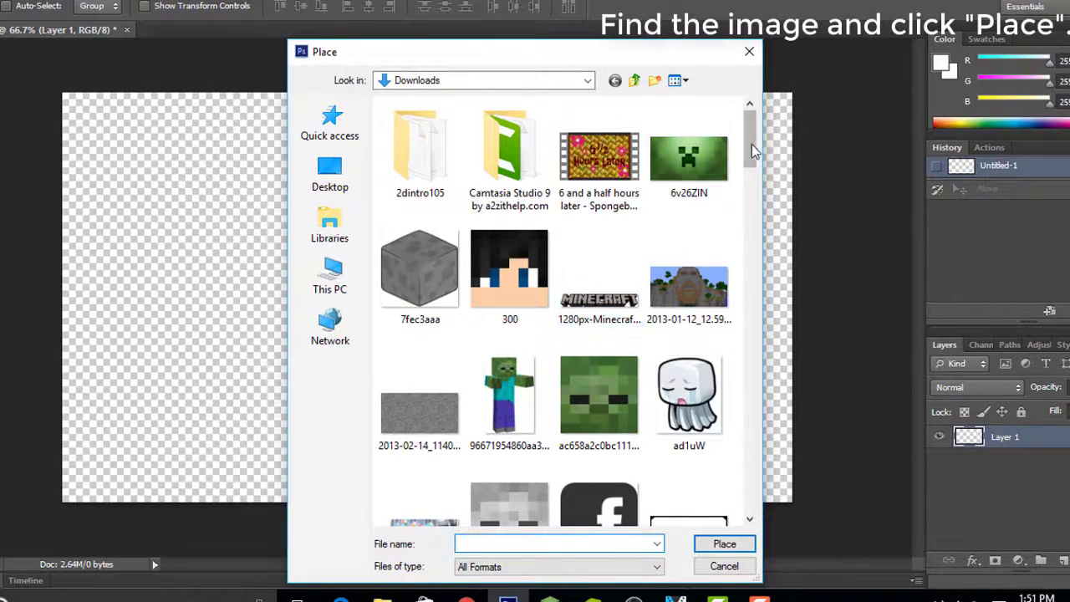
drag(752, 144, 774, 452)
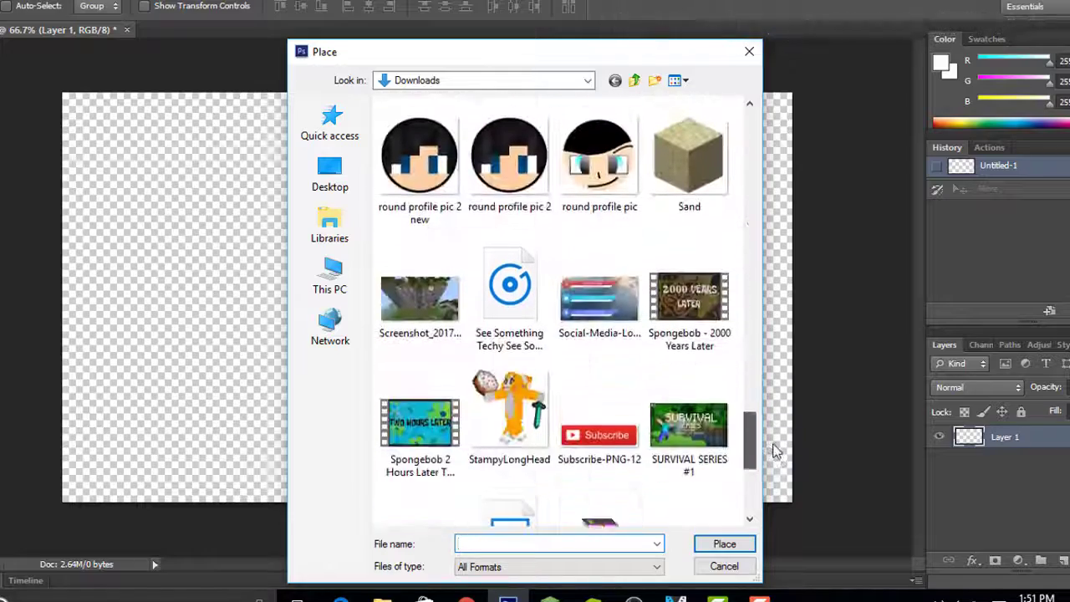
click(724, 567)
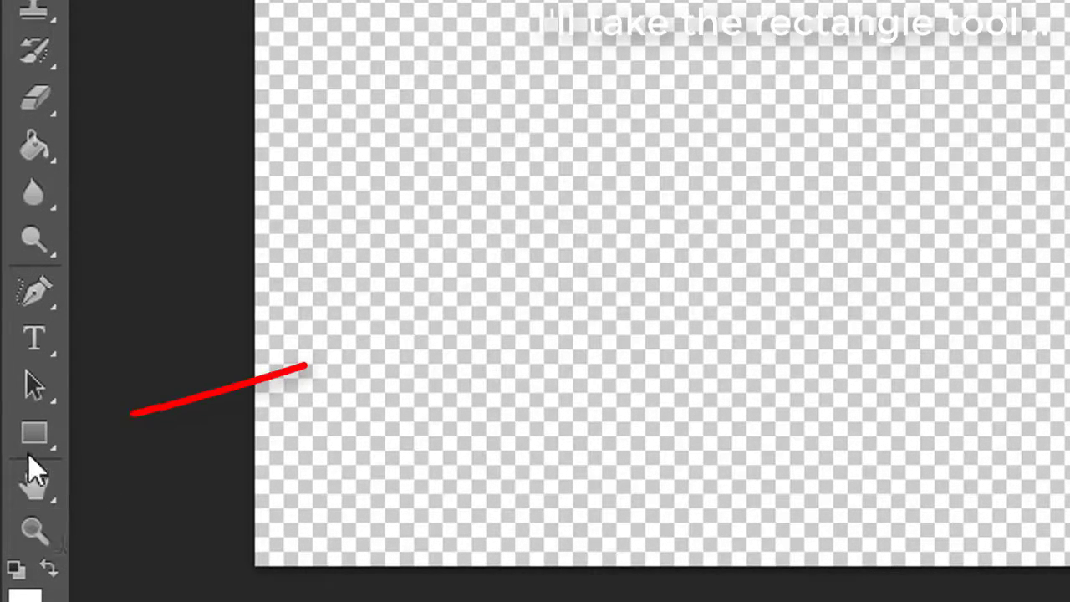
Step: Draw a white-filled rectangle, Rectangle 1, spanning the entire canvas
click(32, 432)
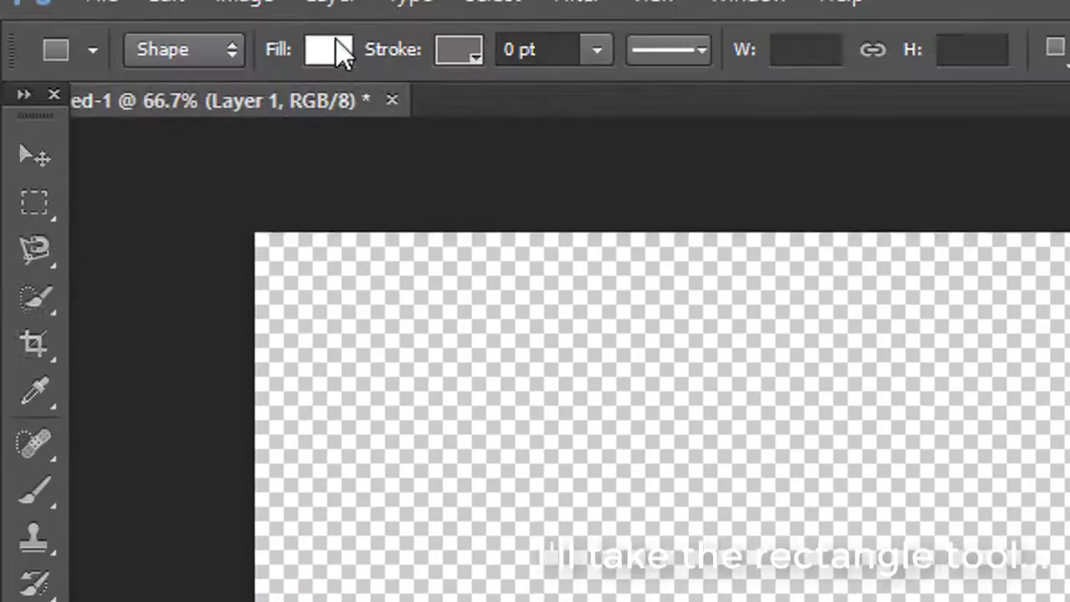
click(330, 81)
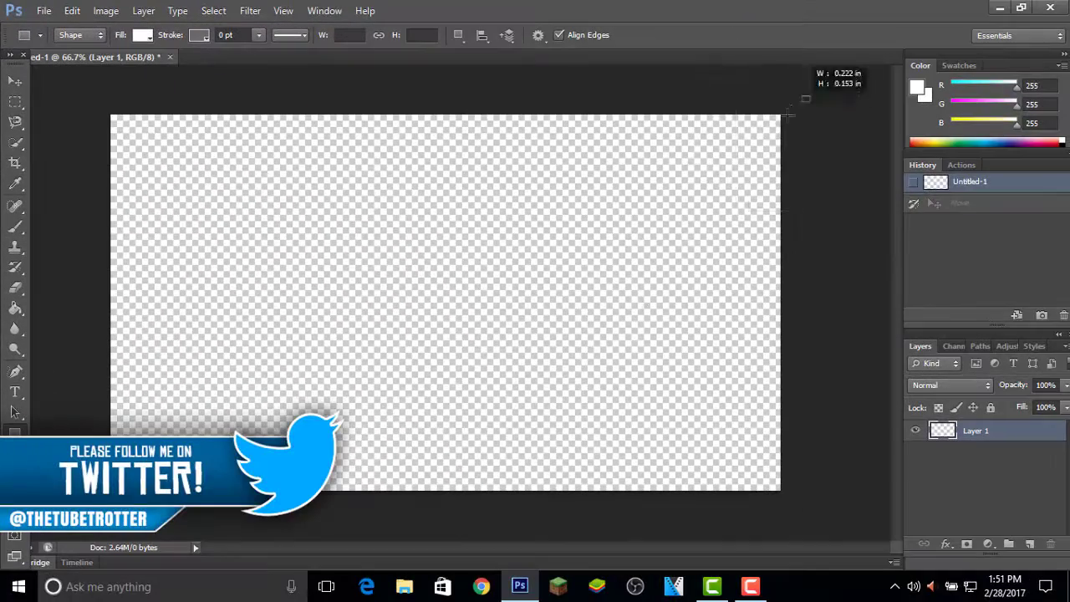
mouse_move(810, 96)
mouse_down()
mouse_move(195, 493)
mouse_move(91, 508)
mouse_up()
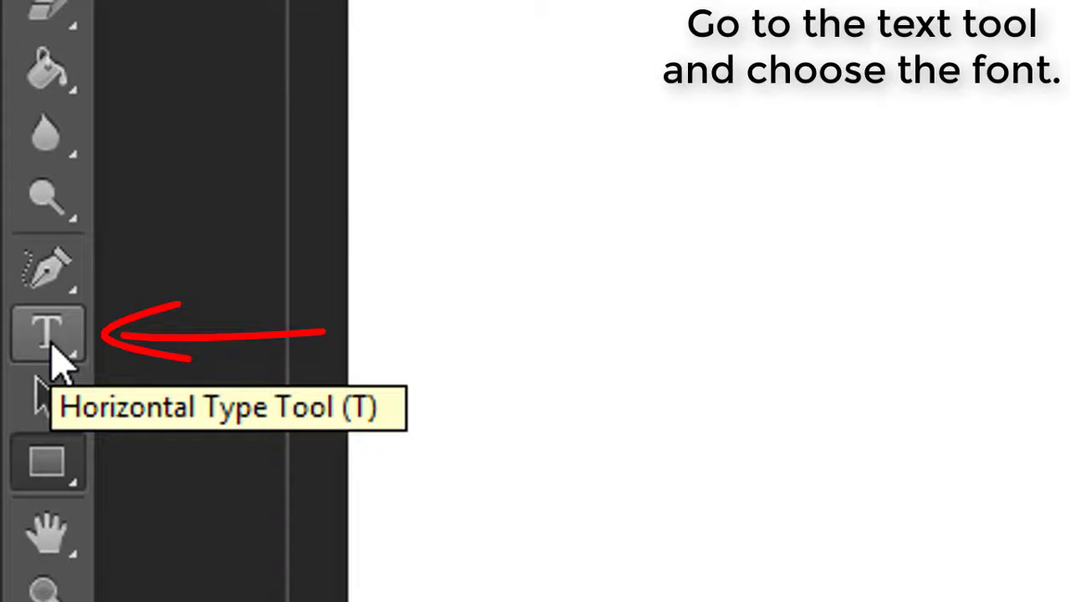
Step: Activate the Horizontal Type tool with the Kenzo font at 333 pt
click(54, 350)
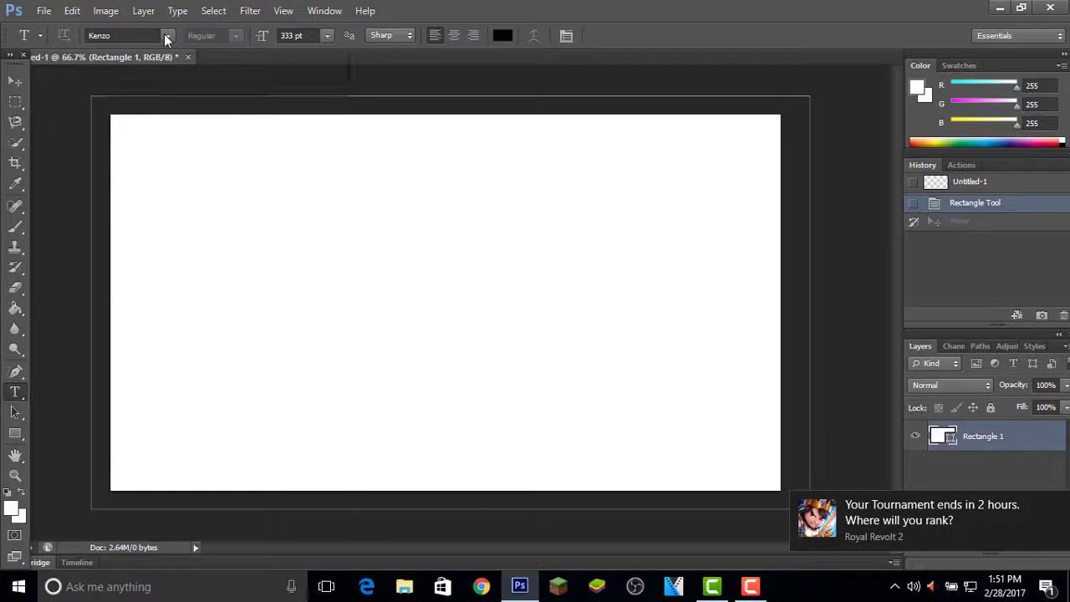
click(167, 35)
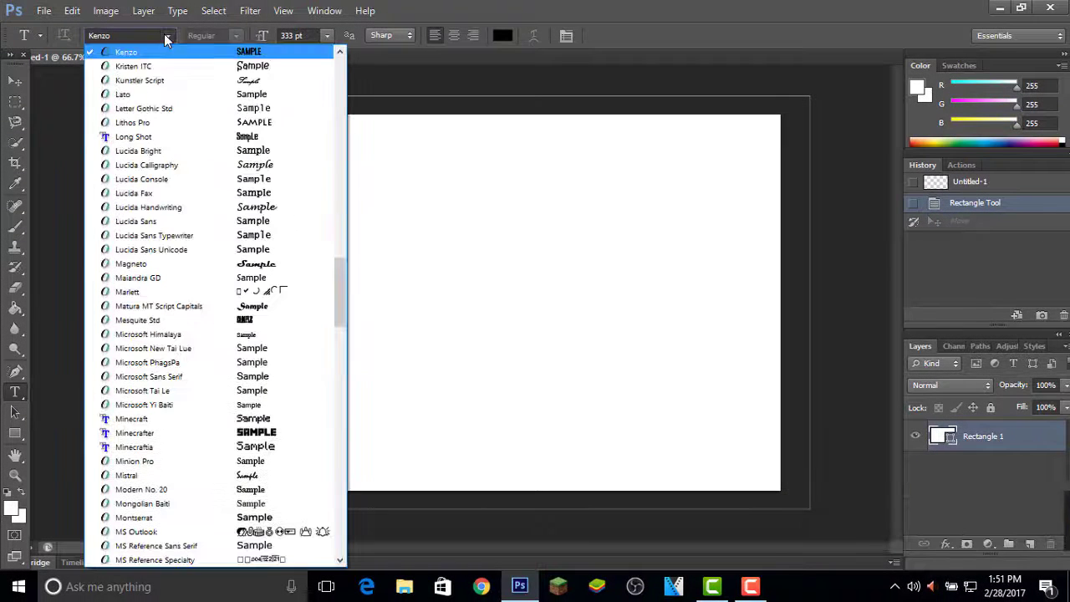
scroll(246, 123, up, 2)
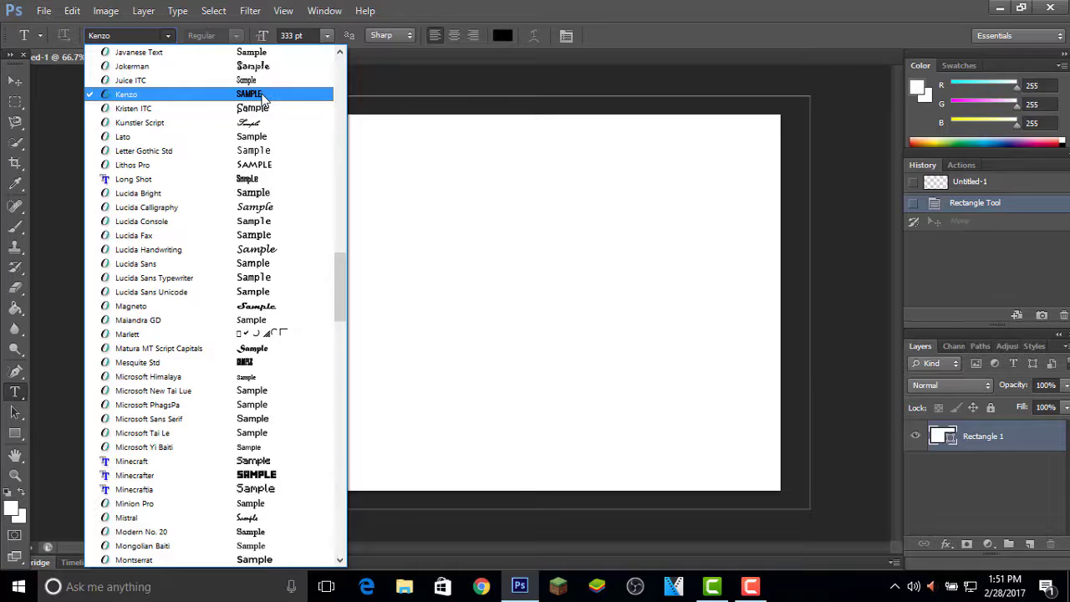
click(500, 11)
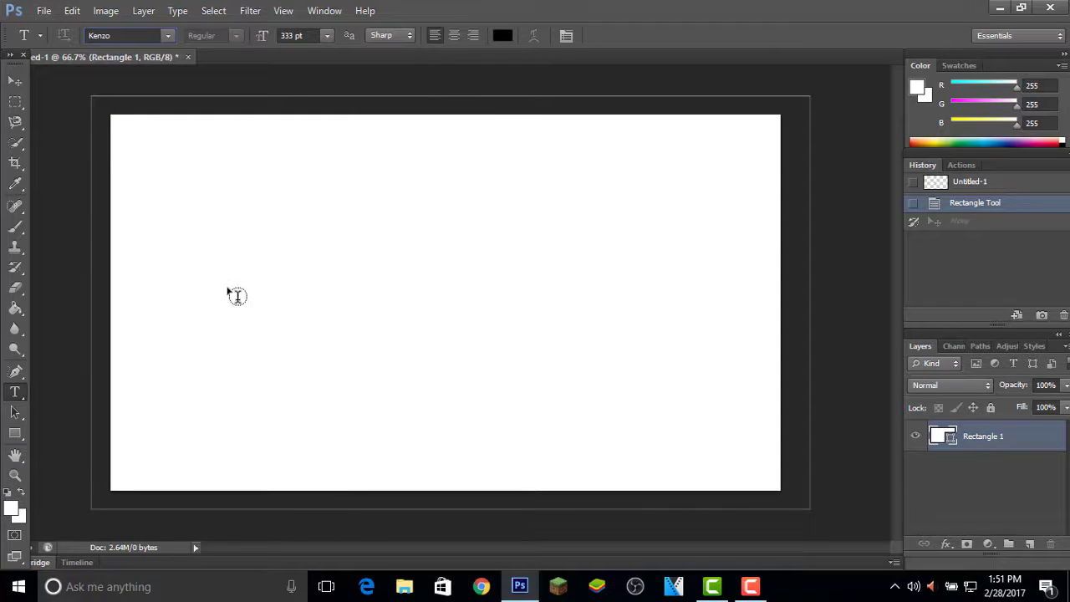
Step: Create an empty text layer, Layer 2, on the canvas above Rectangle 1
click(344, 345)
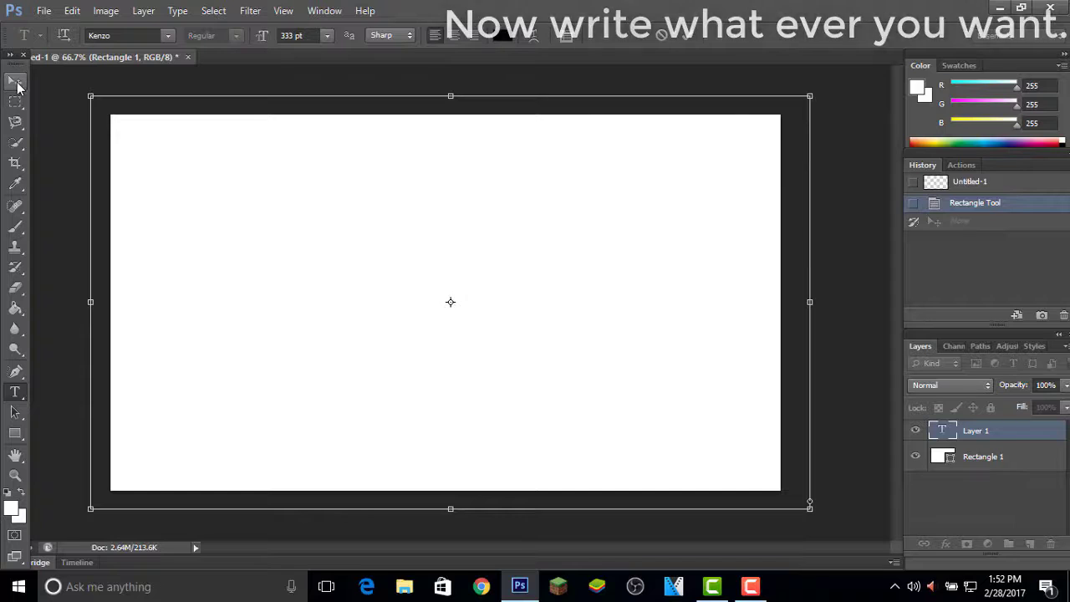
click(18, 86)
drag(274, 217, 232, 318)
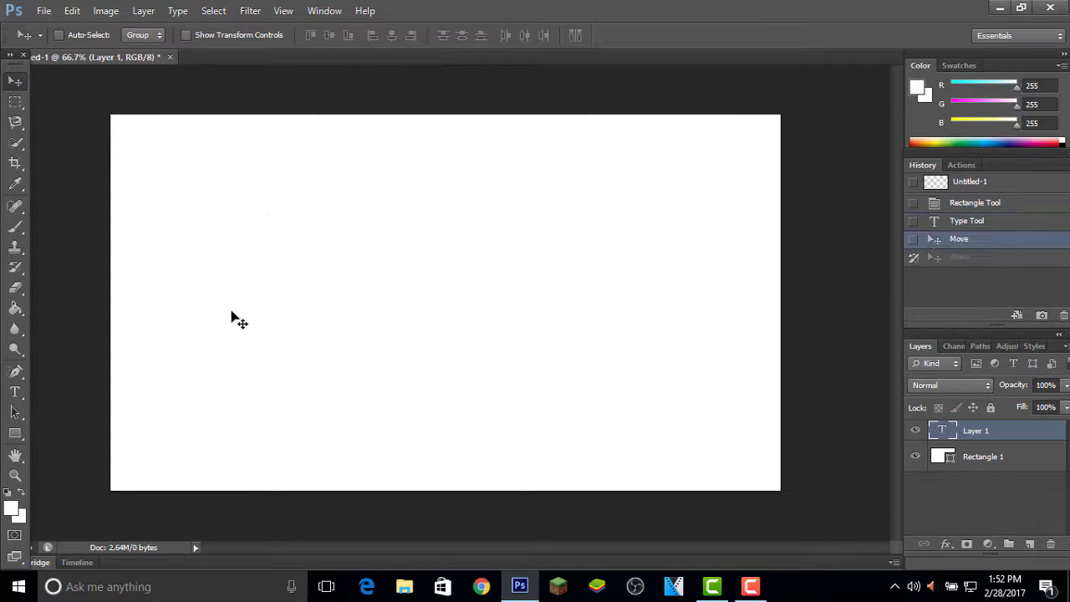
click(15, 391)
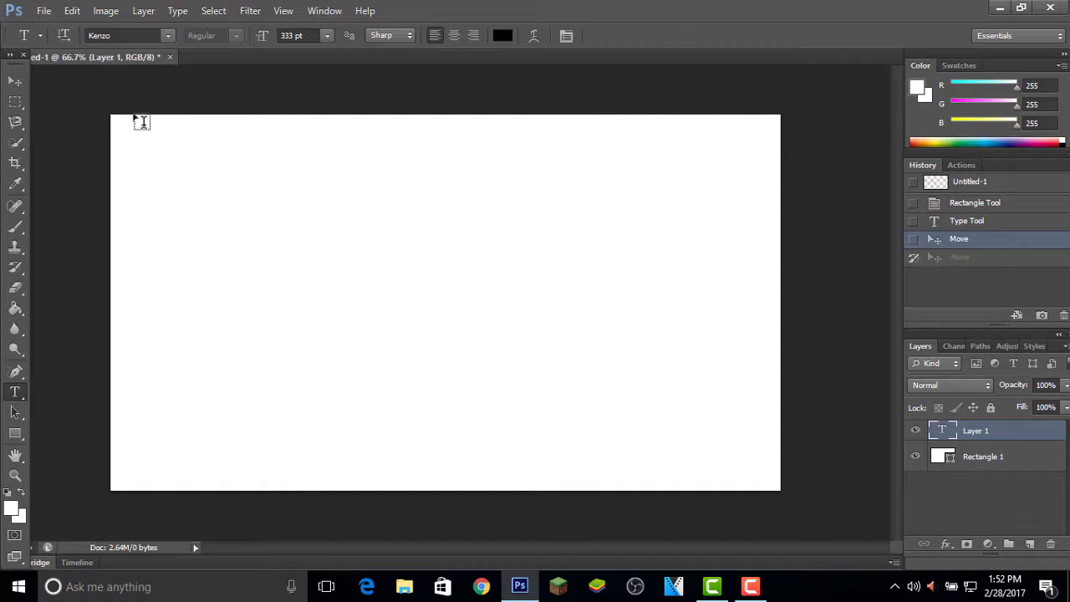
click(289, 312)
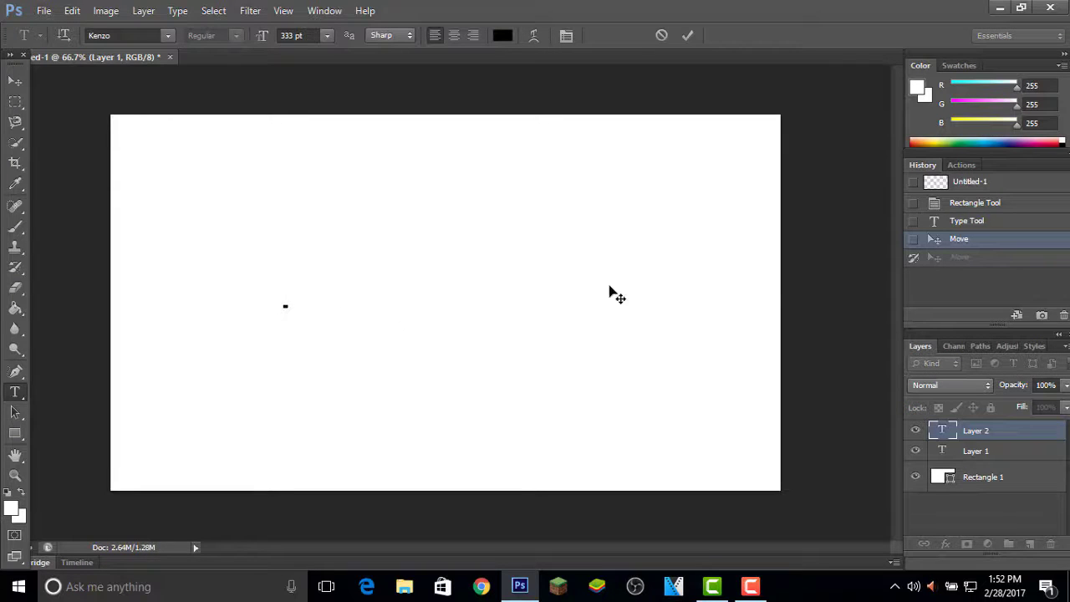
Step: Delete the unused empty Layer 1 from the Layers panel
click(1003, 473)
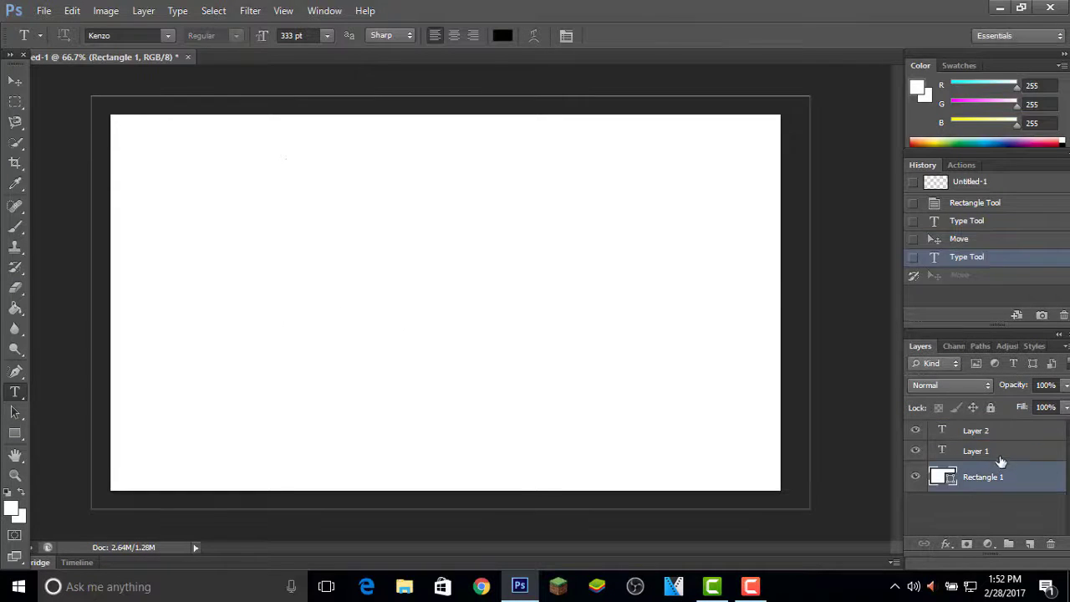
click(1003, 454)
key(Delete)
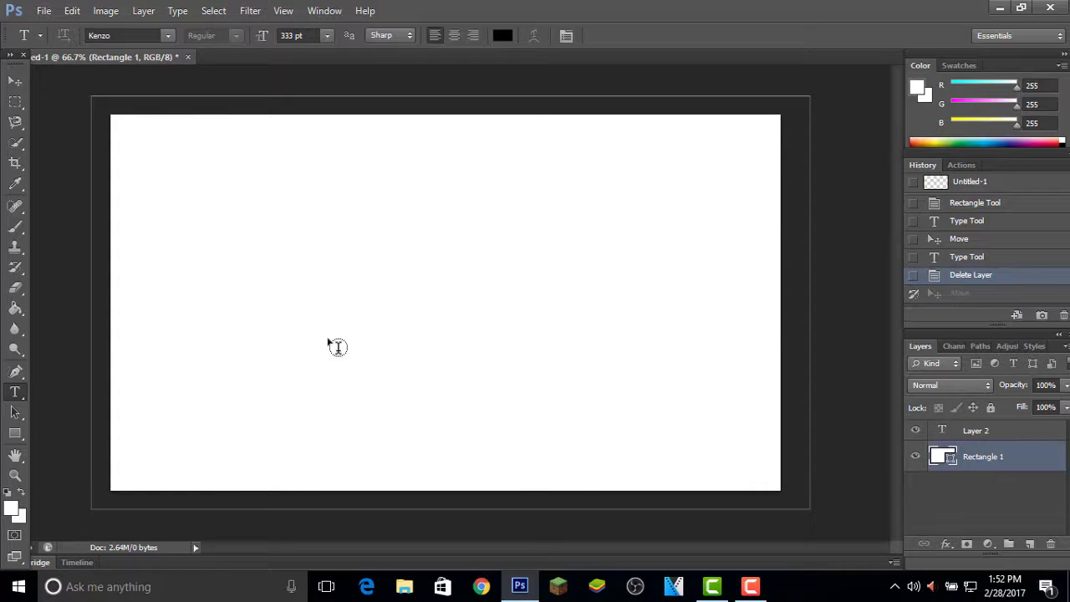
Step: Type MOUNTAINS in black Kenzo 333 pt on the canvas and commit it
click(947, 430)
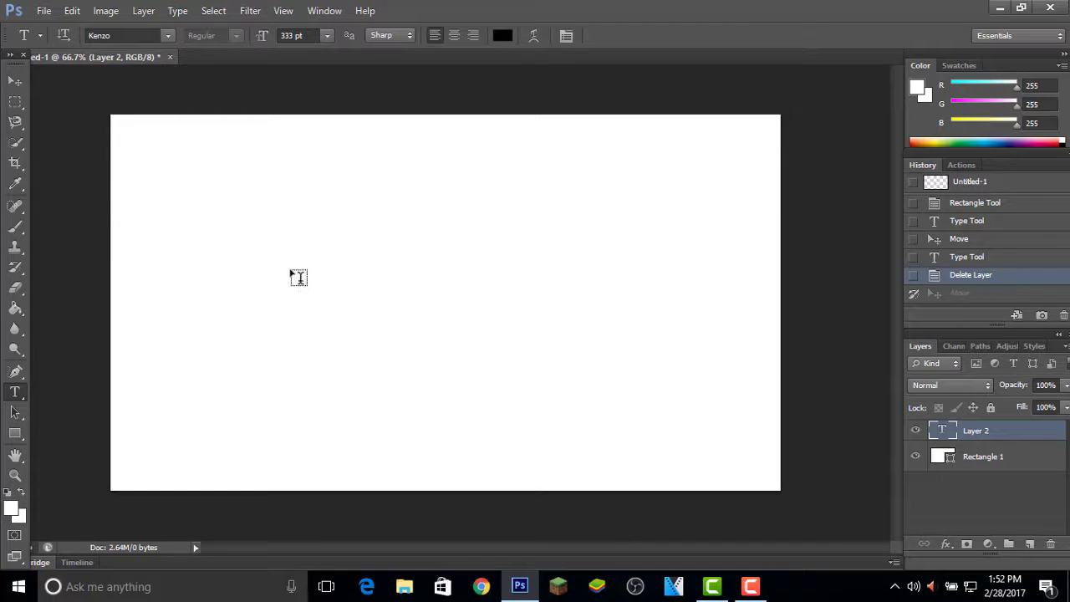
click(367, 281)
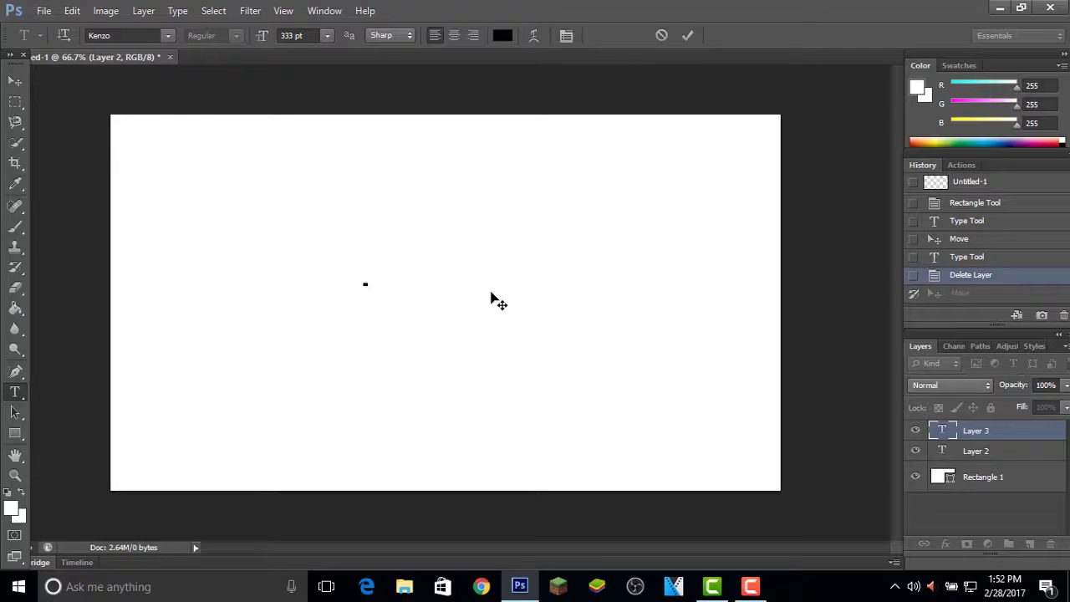
text(MO)
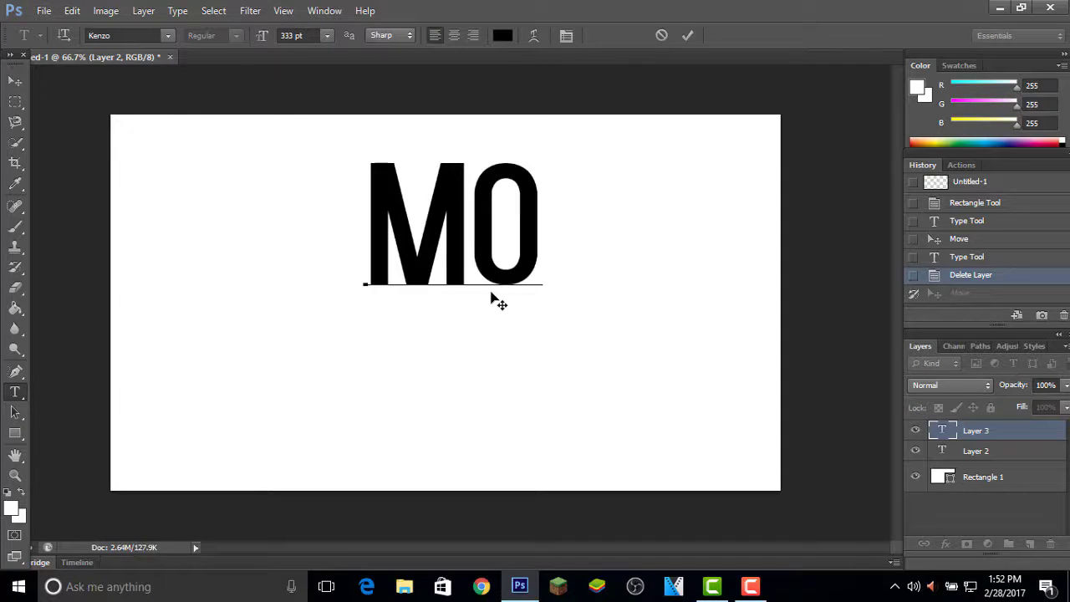
text(UNTA)
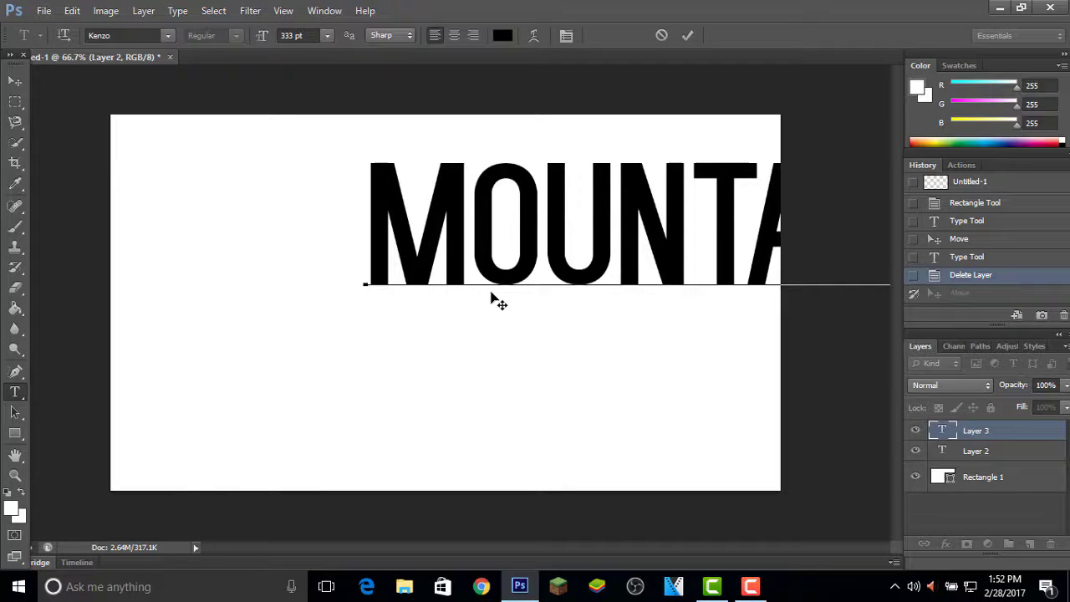
click(688, 35)
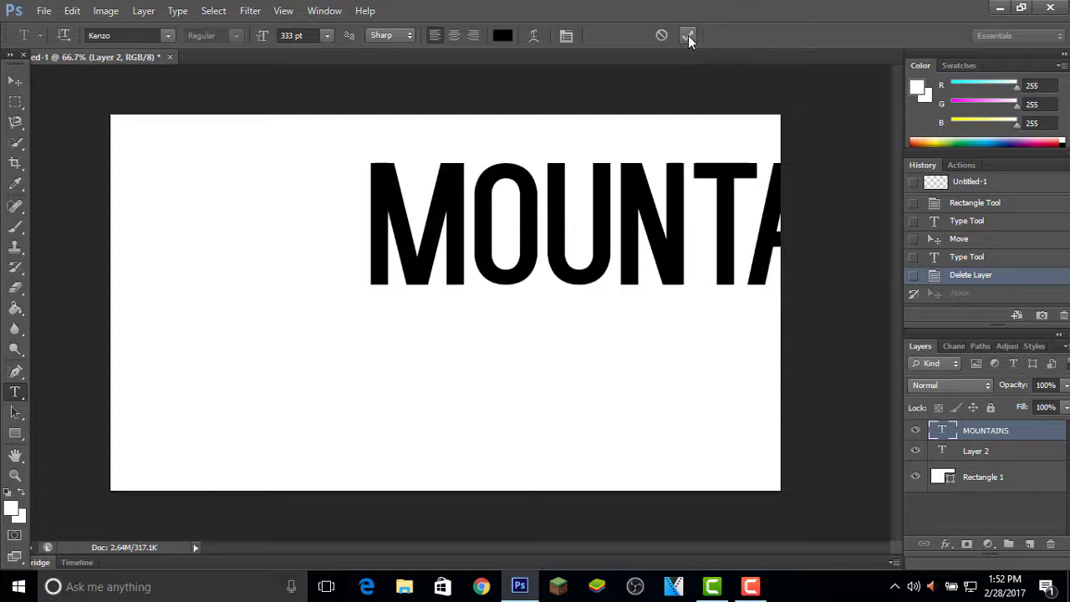
Step: Move the MOUNTAINS text left and down so it sits centred on the canvas
click(13, 81)
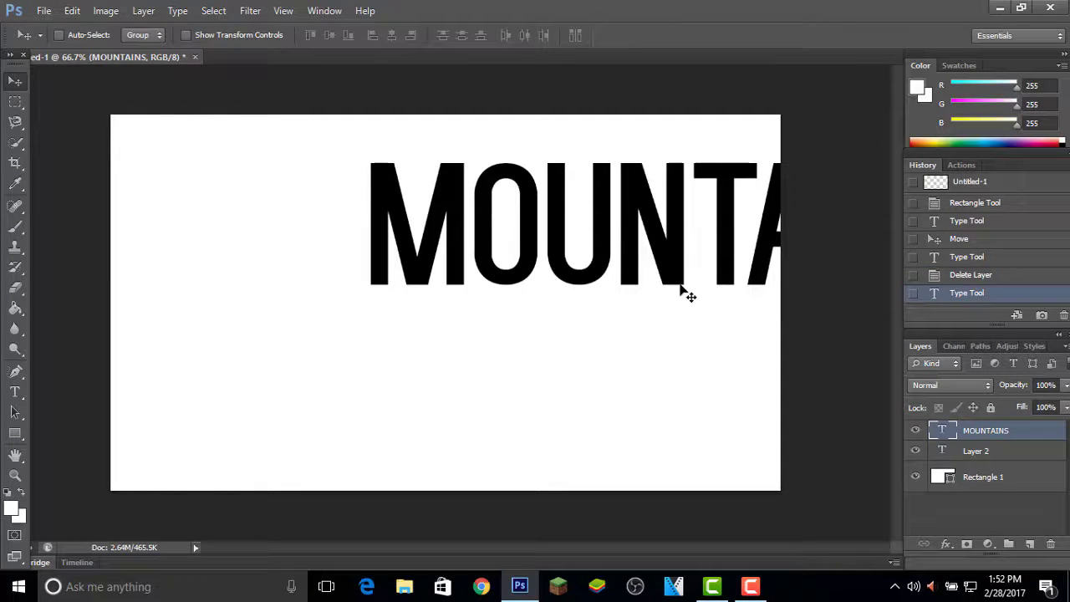
drag(675, 292, 444, 361)
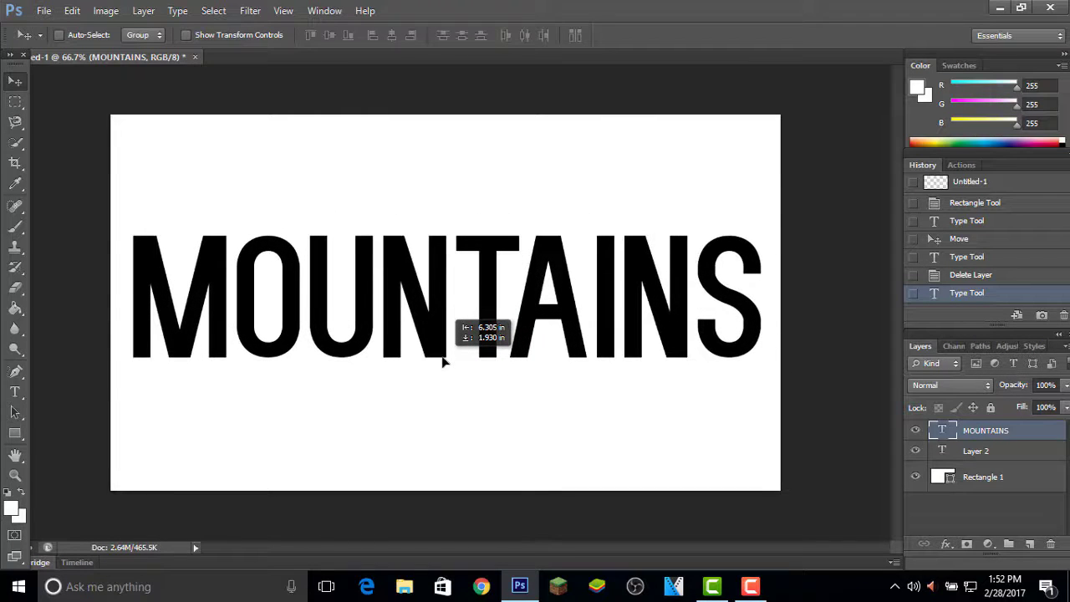
drag(443, 361, 443, 361)
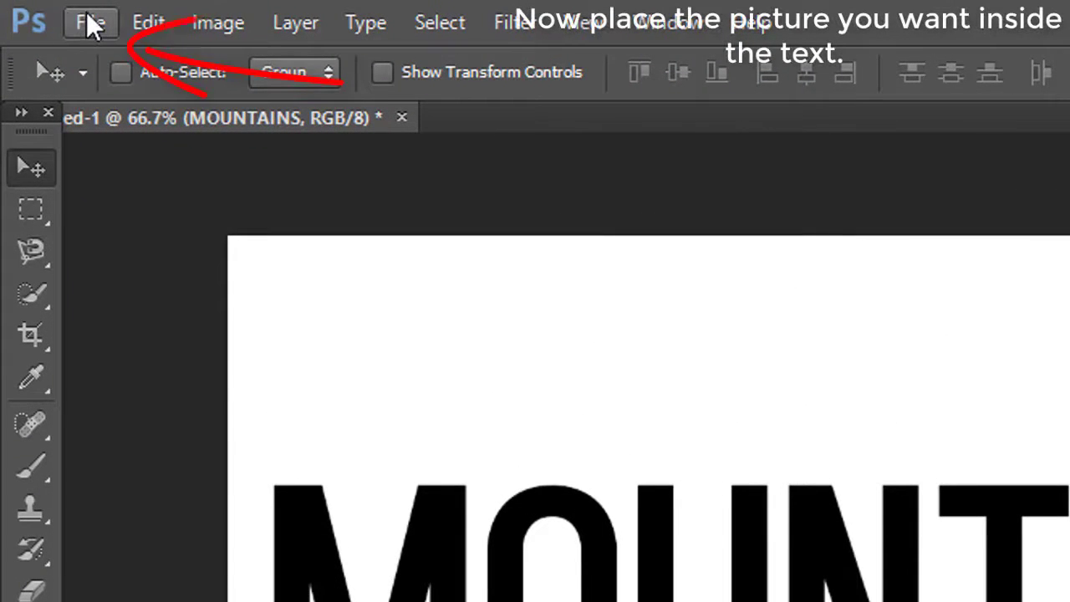
Step: Place mountains.jpg from Downloads as a new layer above the MOUNTAINS text
click(89, 22)
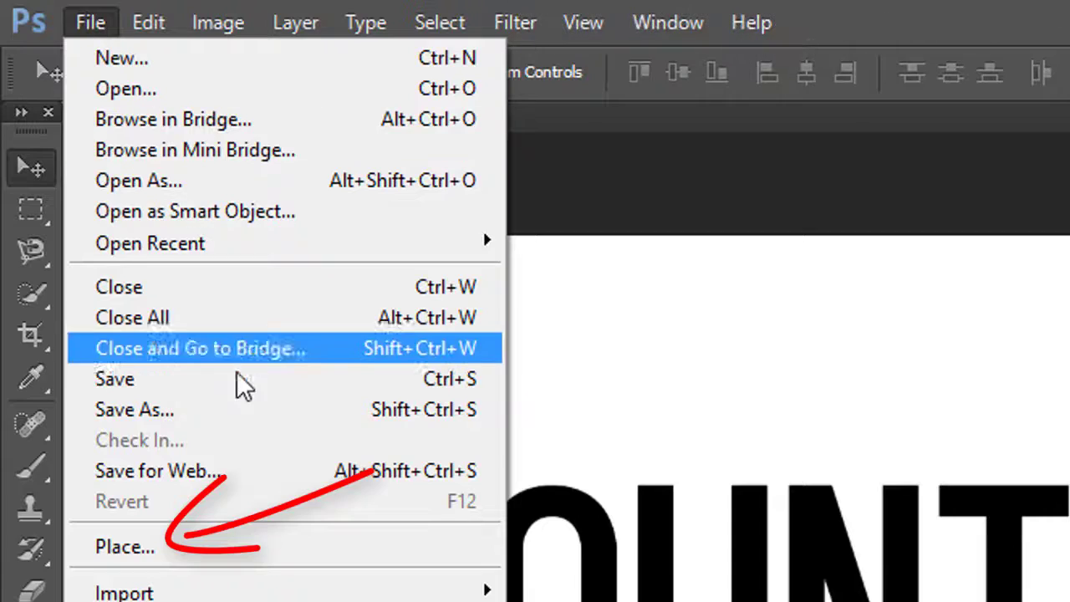
click(245, 553)
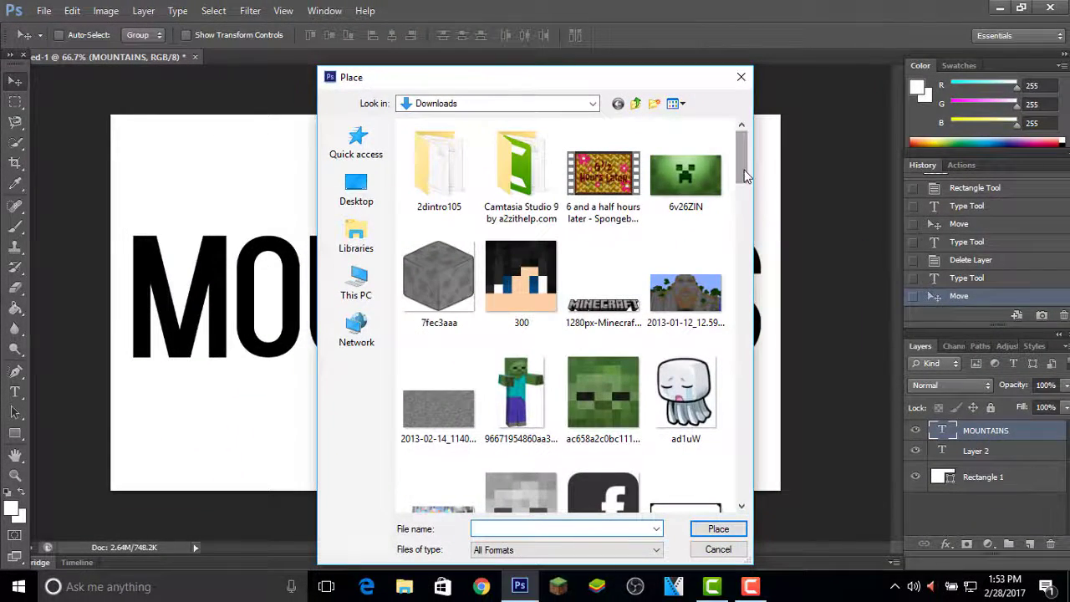
scroll(749, 190, down, 1)
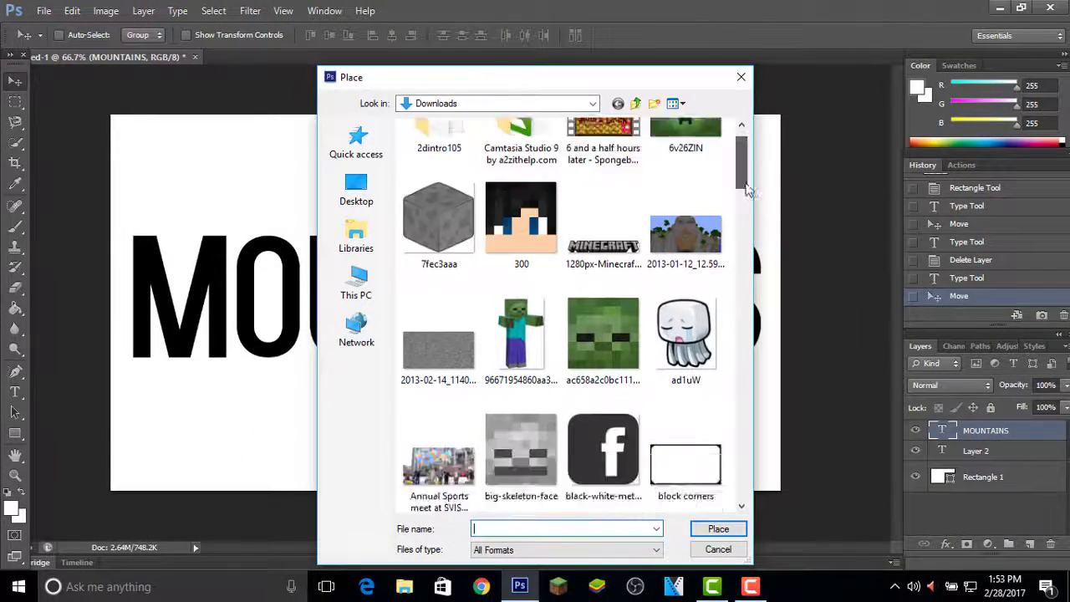
scroll(749, 191, down, 5)
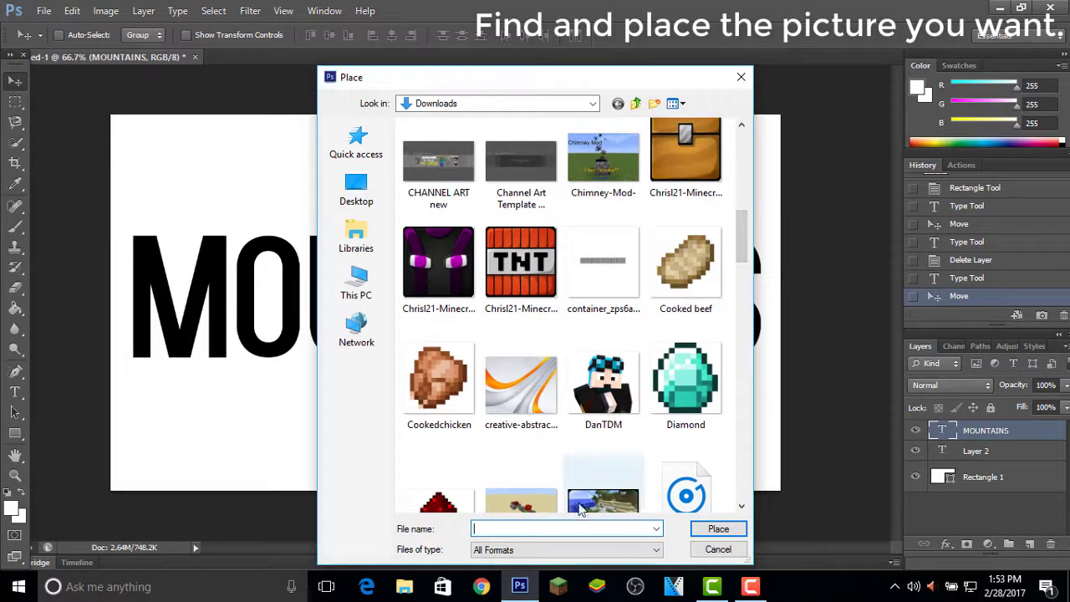
text(M)
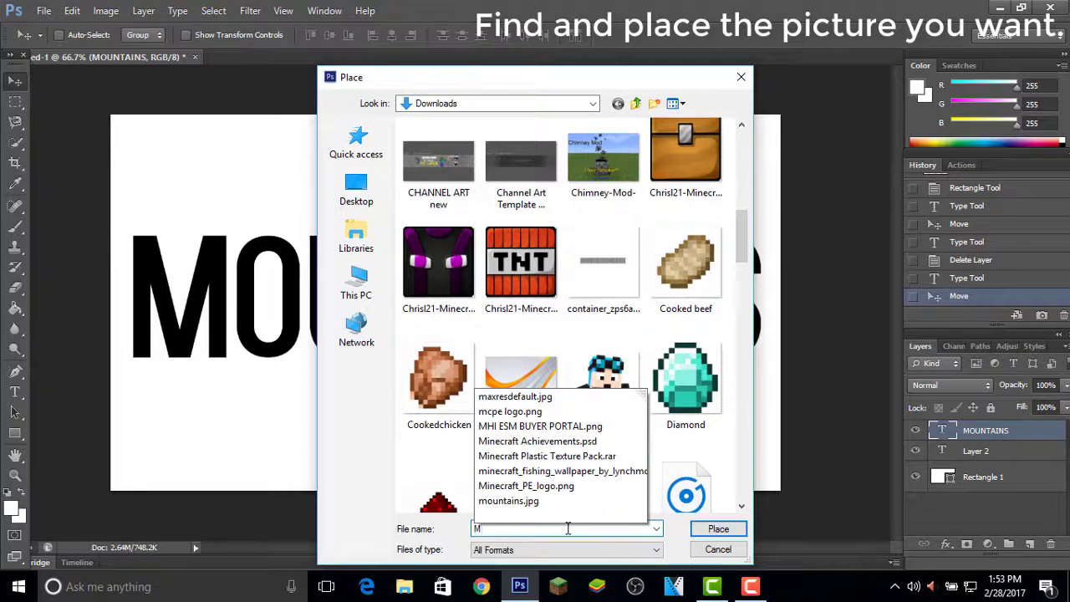
text(O)
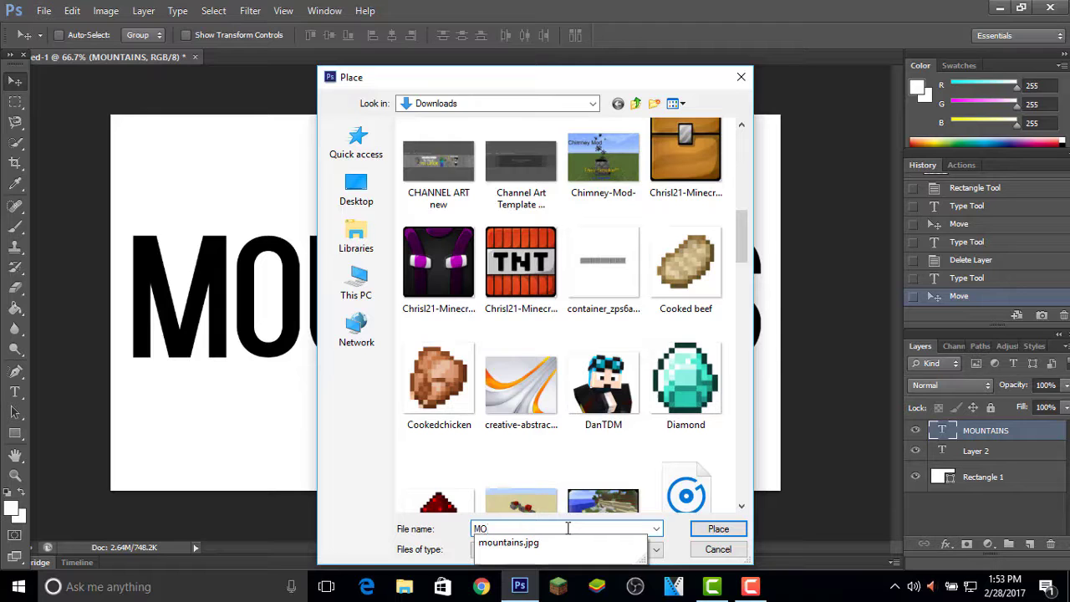
click(568, 544)
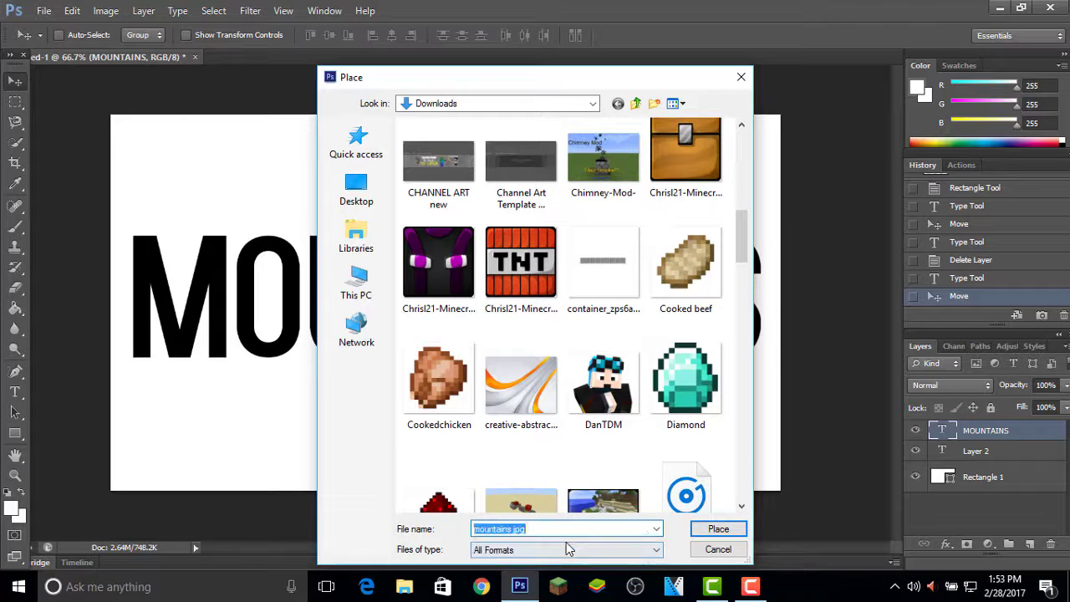
click(716, 529)
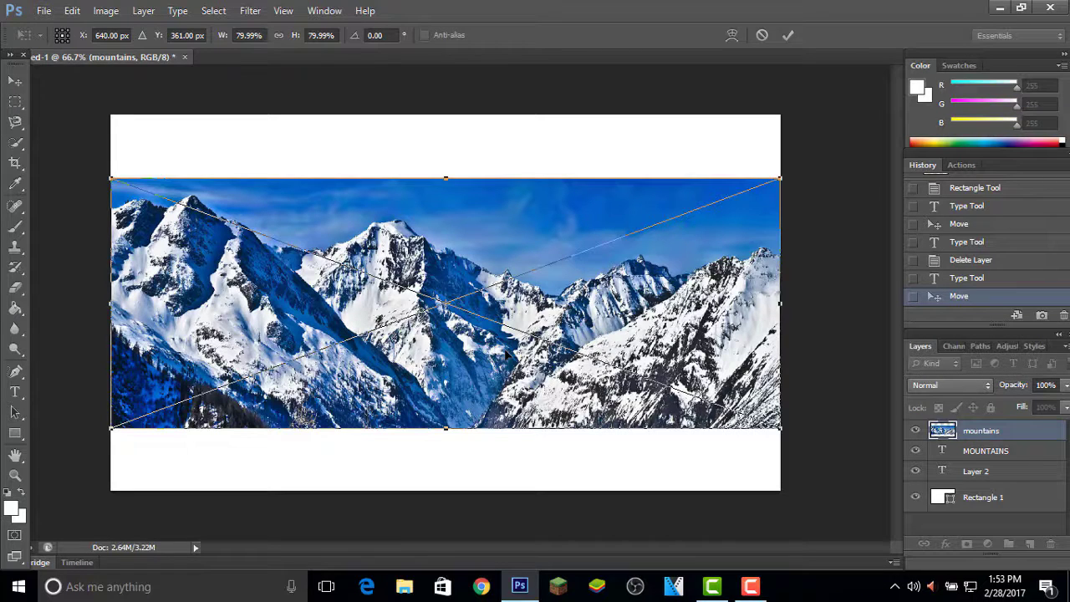
Step: Commit the mountains photo placement and clip it to the MOUNTAINS text layer
click(790, 37)
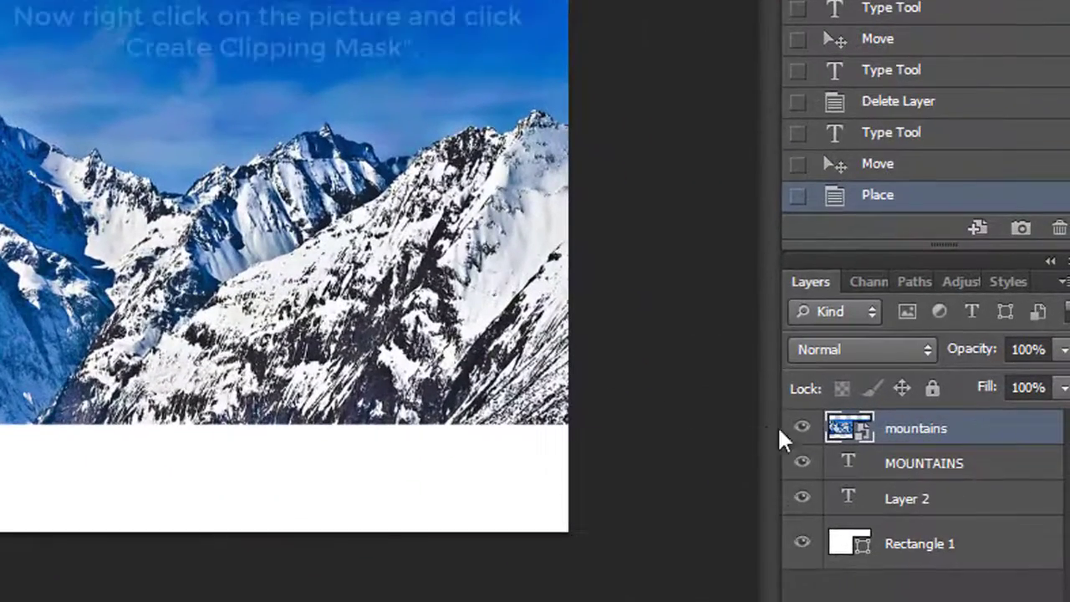
right_click(897, 436)
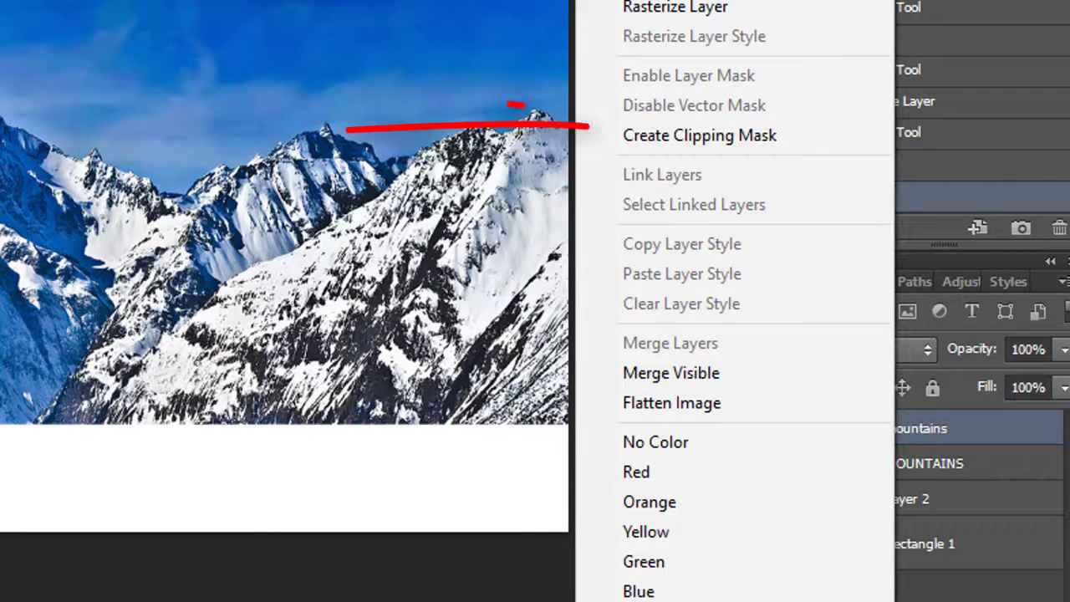
click(768, 144)
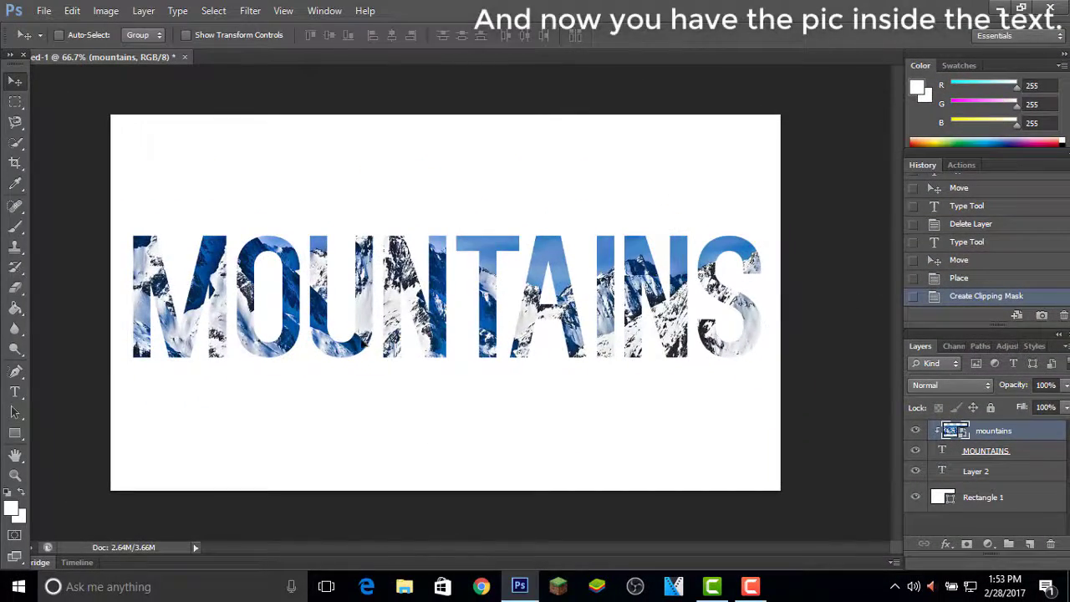
Step: Reposition the mountains photo and nudge the MOUNTAINS text so different peaks fill the letters
mouse_move(400, 355)
mouse_down()
mouse_move(374, 329)
mouse_move(373, 339)
mouse_up()
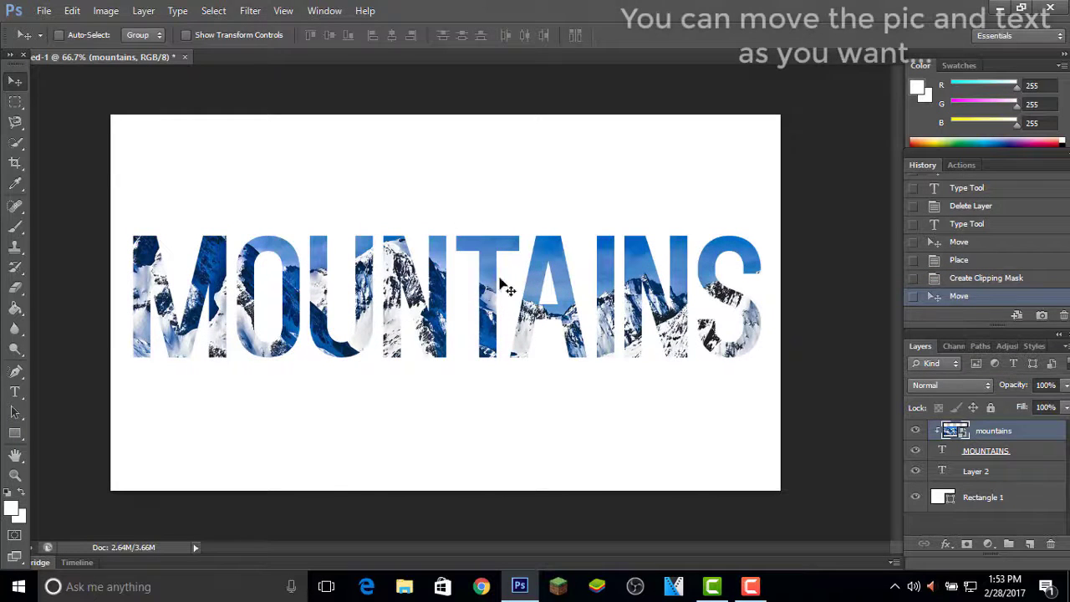
mouse_move(474, 283)
mouse_down()
mouse_move(520, 322)
mouse_move(517, 303)
mouse_up()
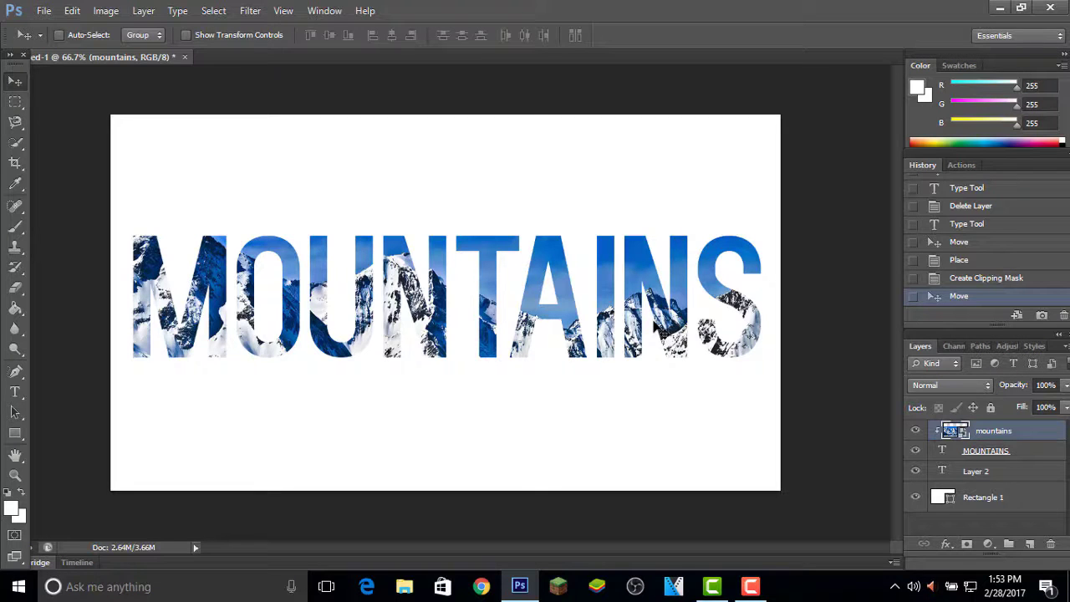
drag(656, 328, 650, 310)
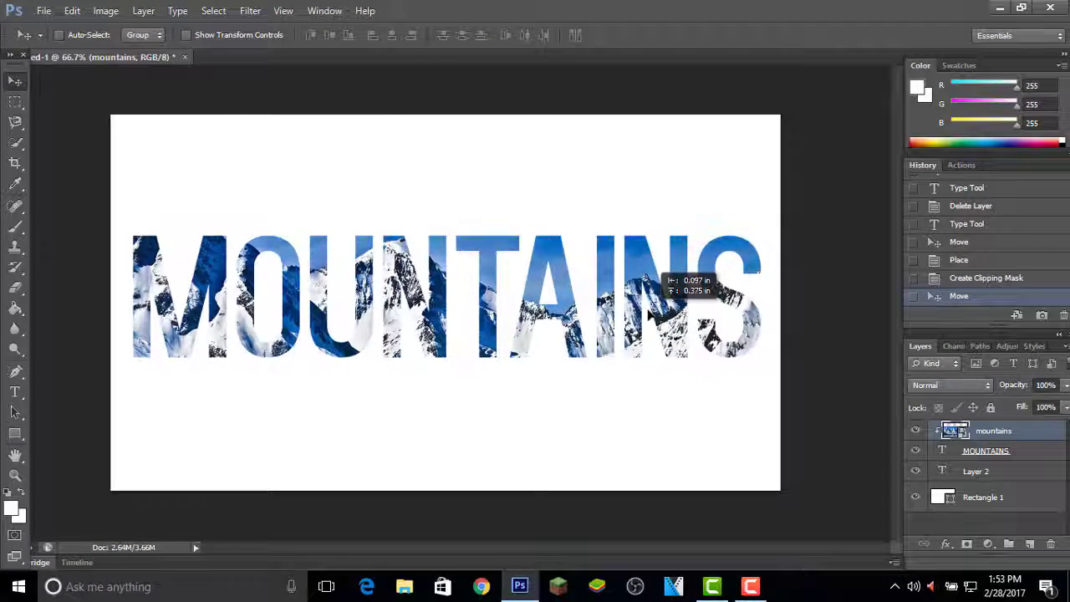
click(970, 450)
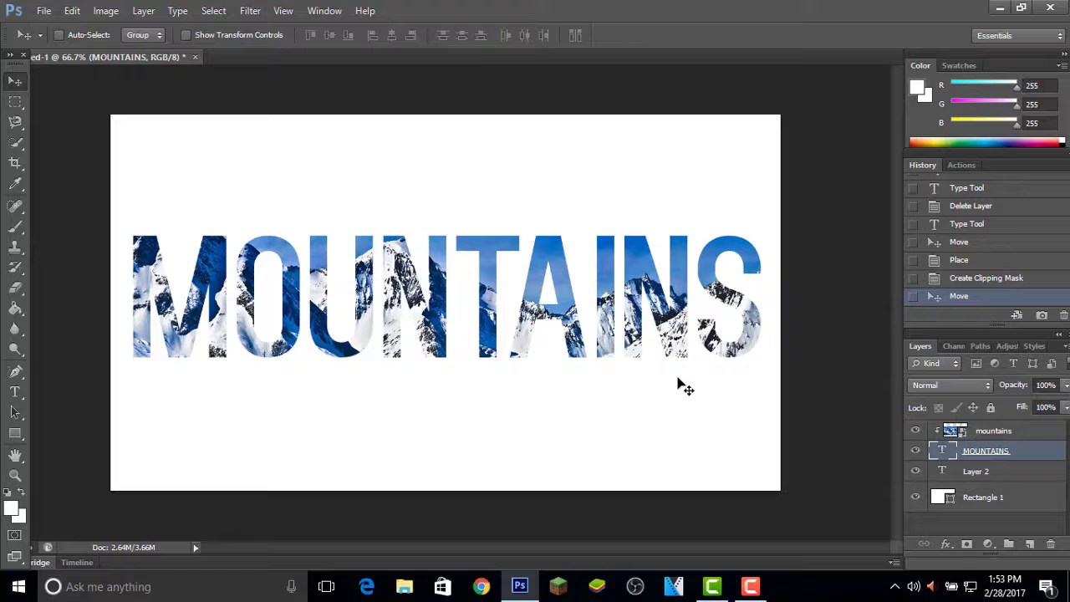
drag(679, 381, 680, 378)
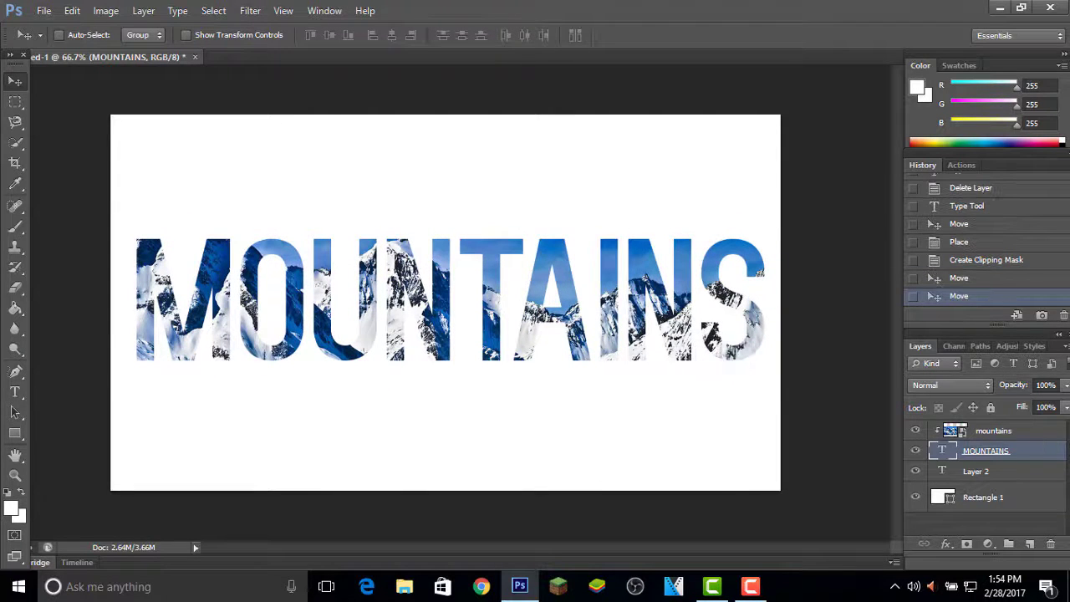
click(1045, 431)
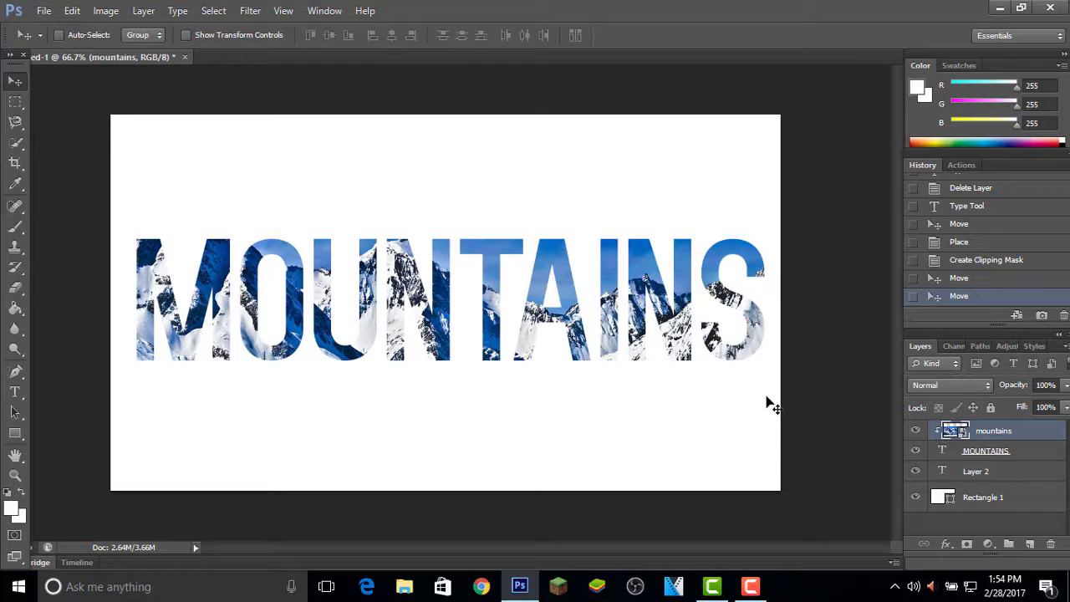